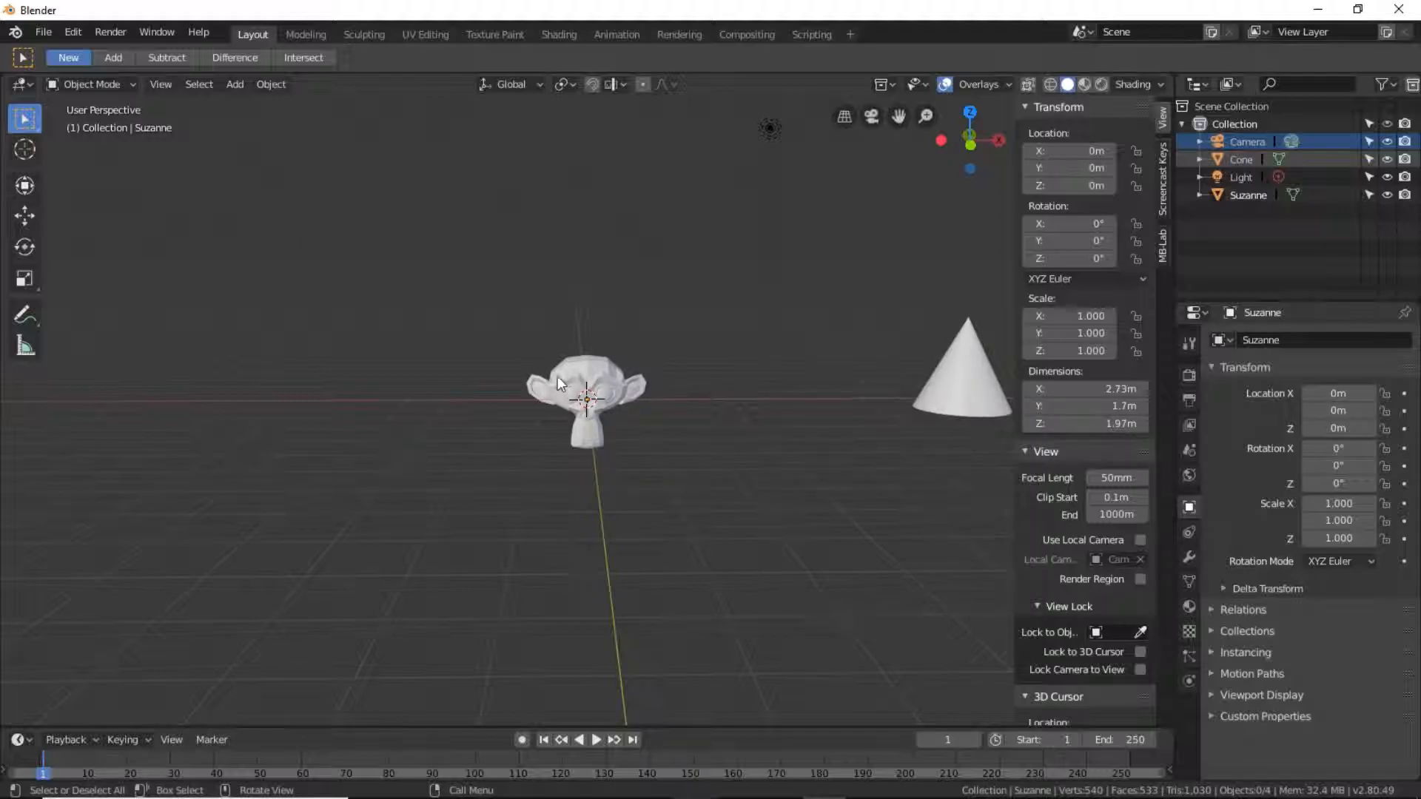
- Select the monkey head and set its X rotation to 45°
click(606, 376)
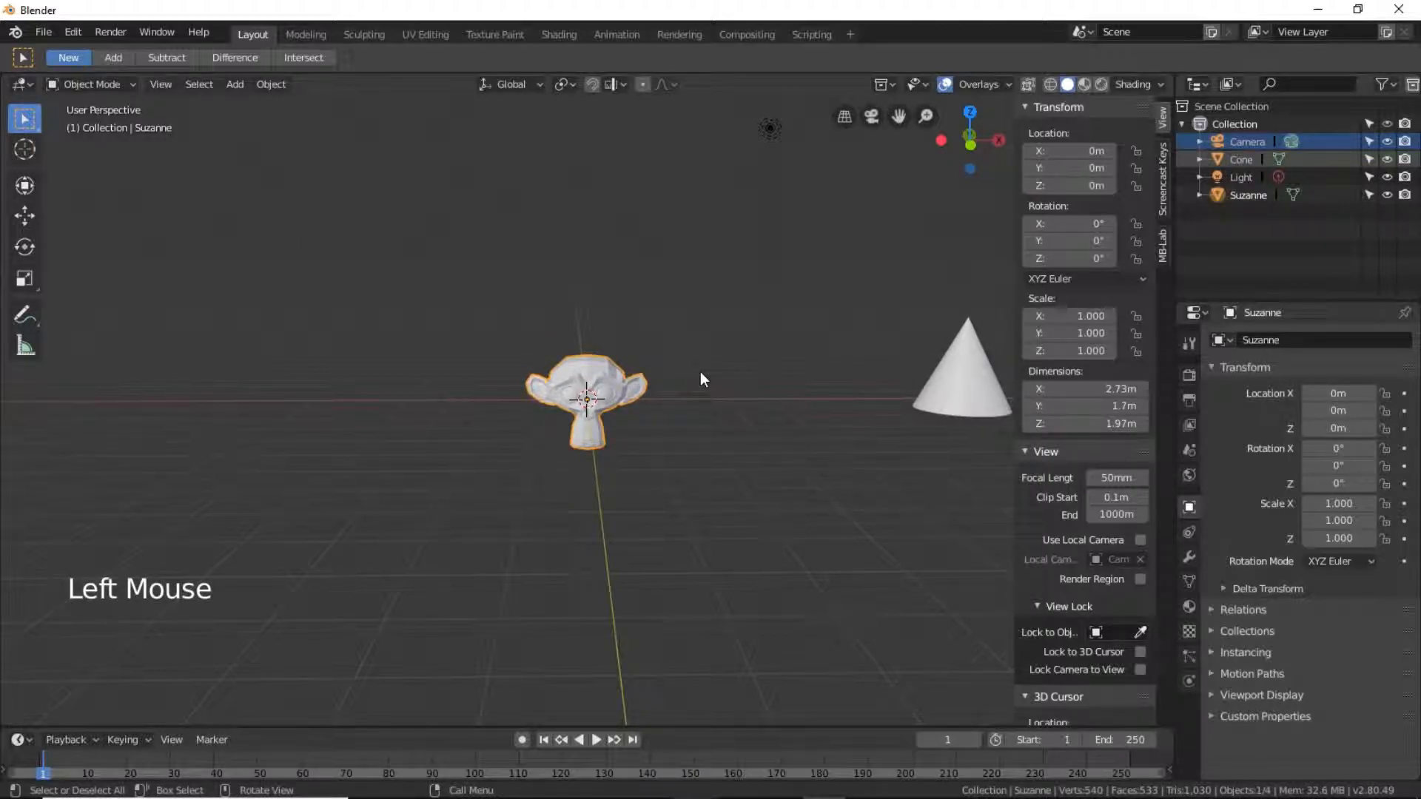
key(r)
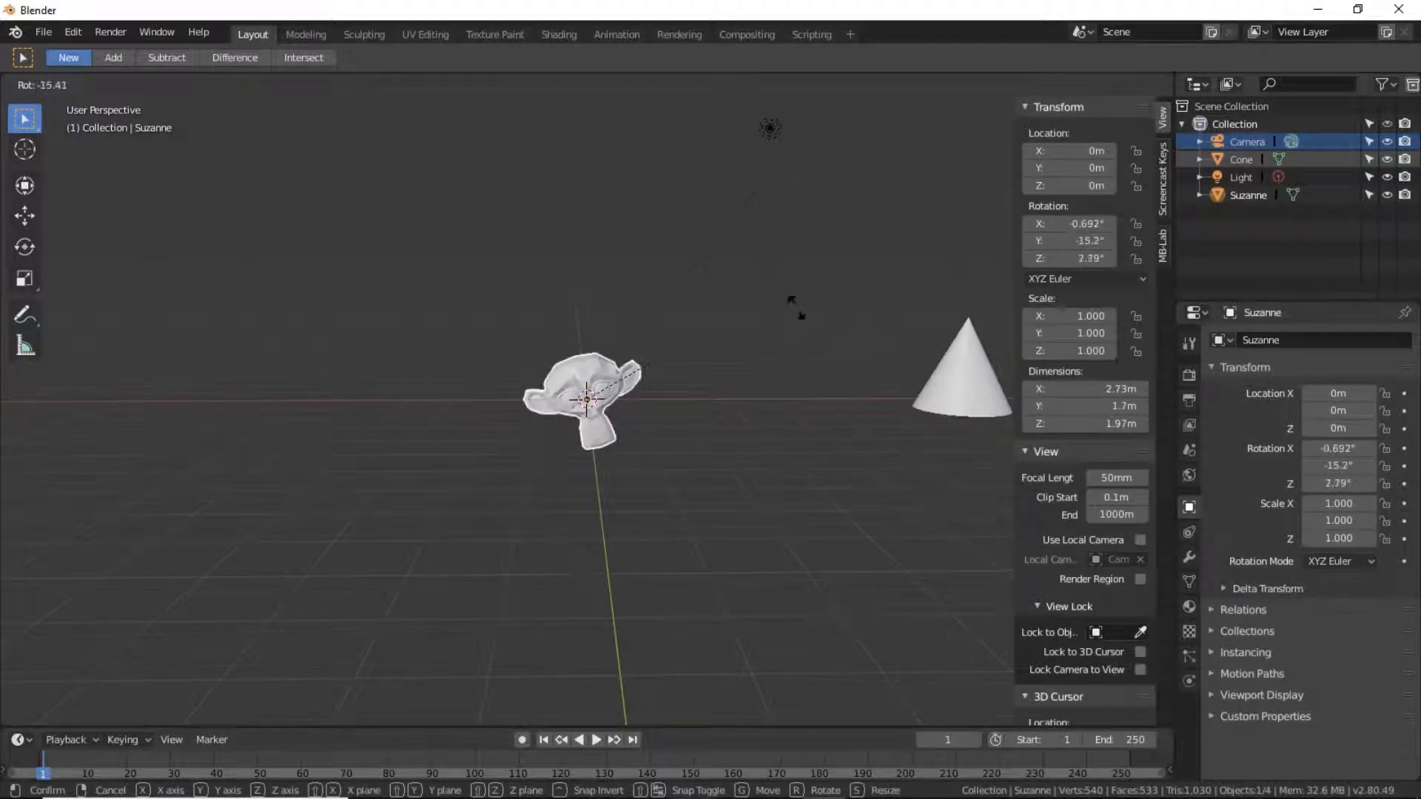
key(Escape)
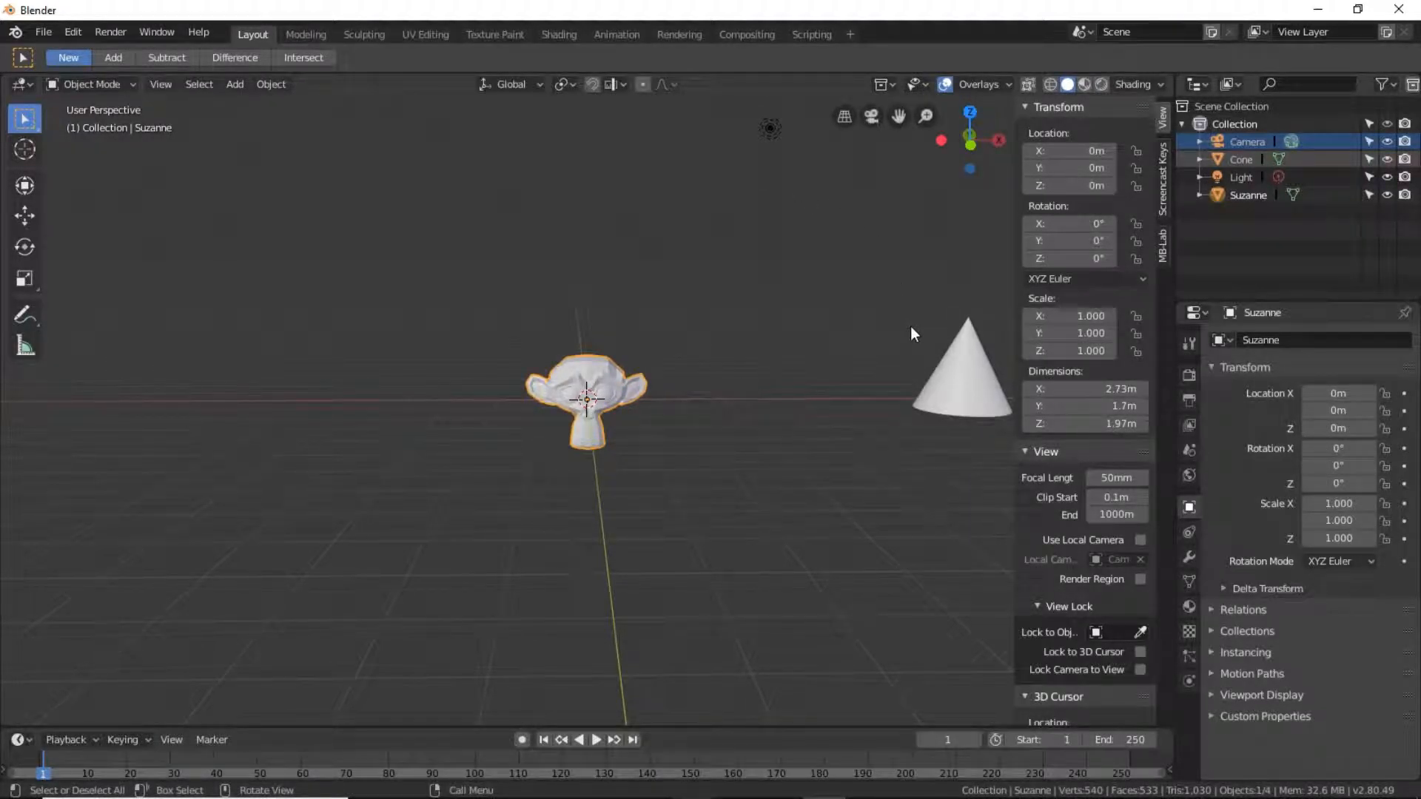
click(1080, 224)
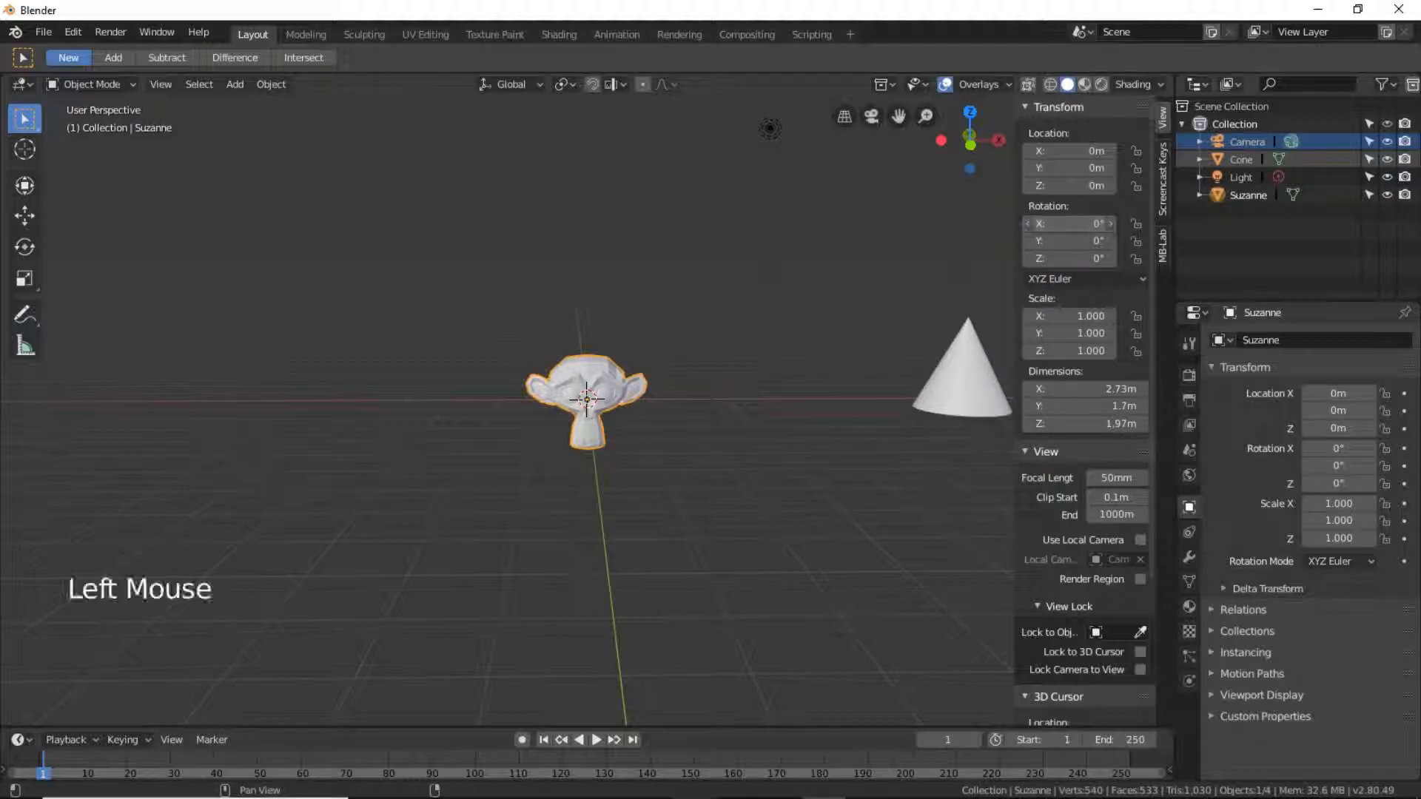
text(45)
key(Return)
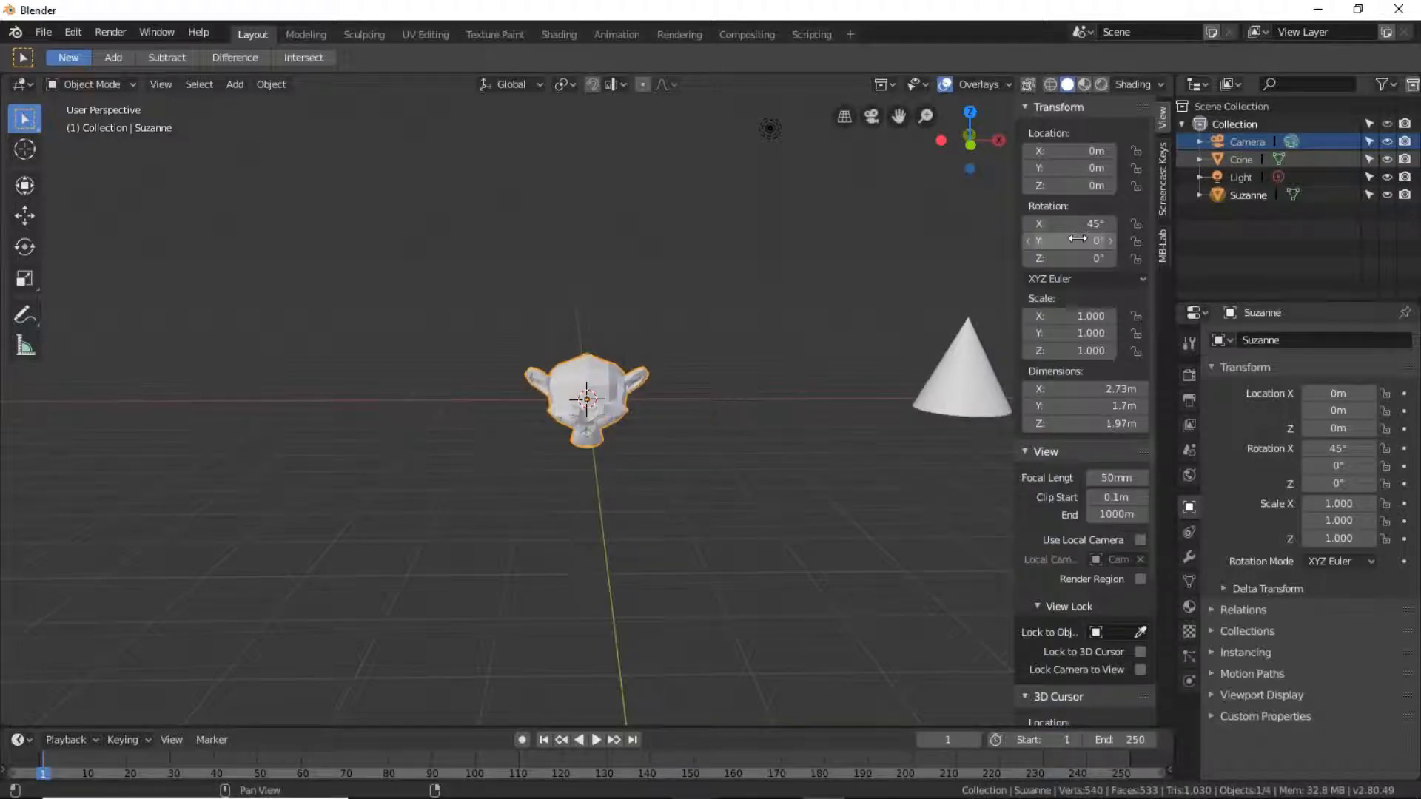
- Reset the monkey head's X rotation to 0° and set its Y rotation to about -6.7°
click(1075, 224)
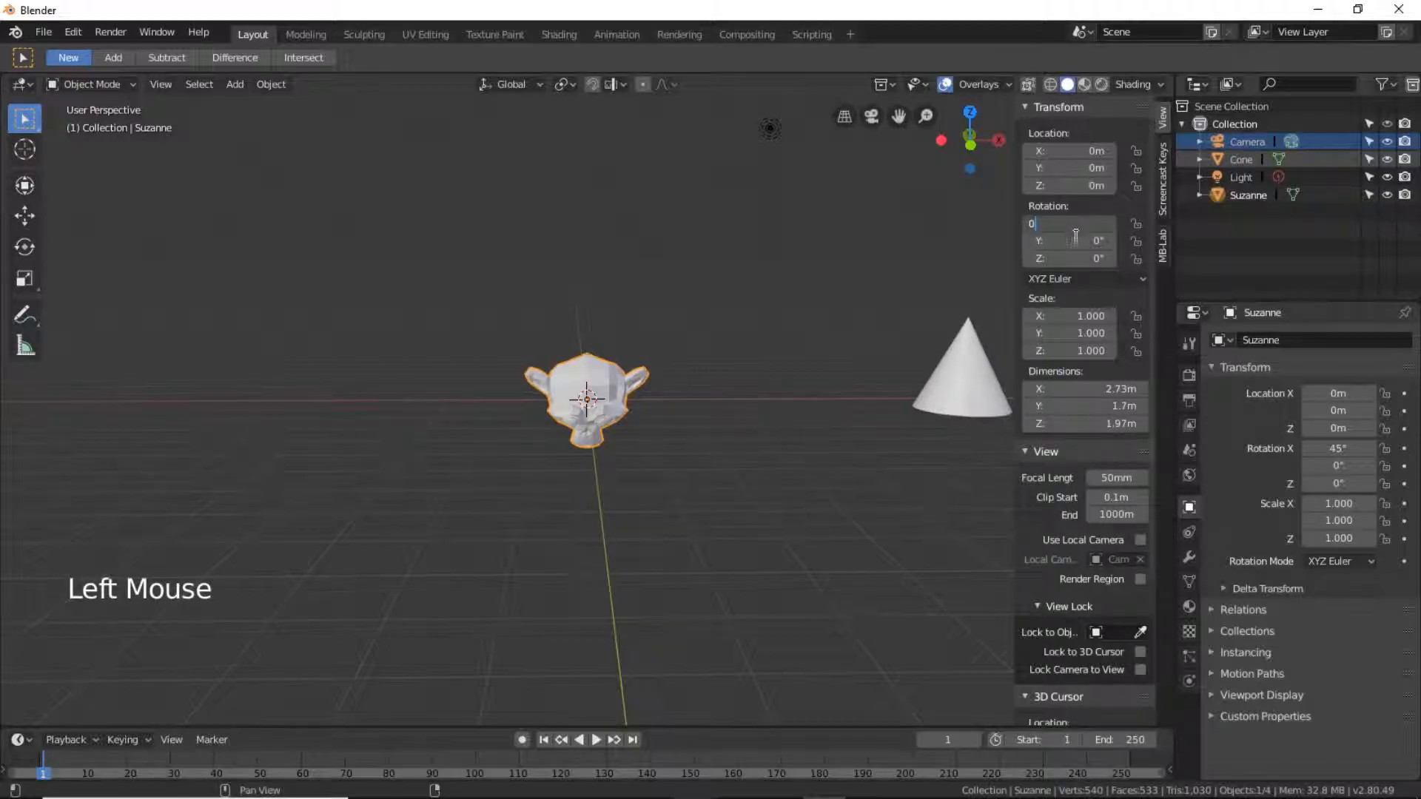
click(1076, 241)
mouse_move(1075, 240)
mouse_down()
mouse_move(991, 241)
mouse_move(1154, 240)
mouse_move(1014, 241)
mouse_move(1072, 240)
mouse_up()
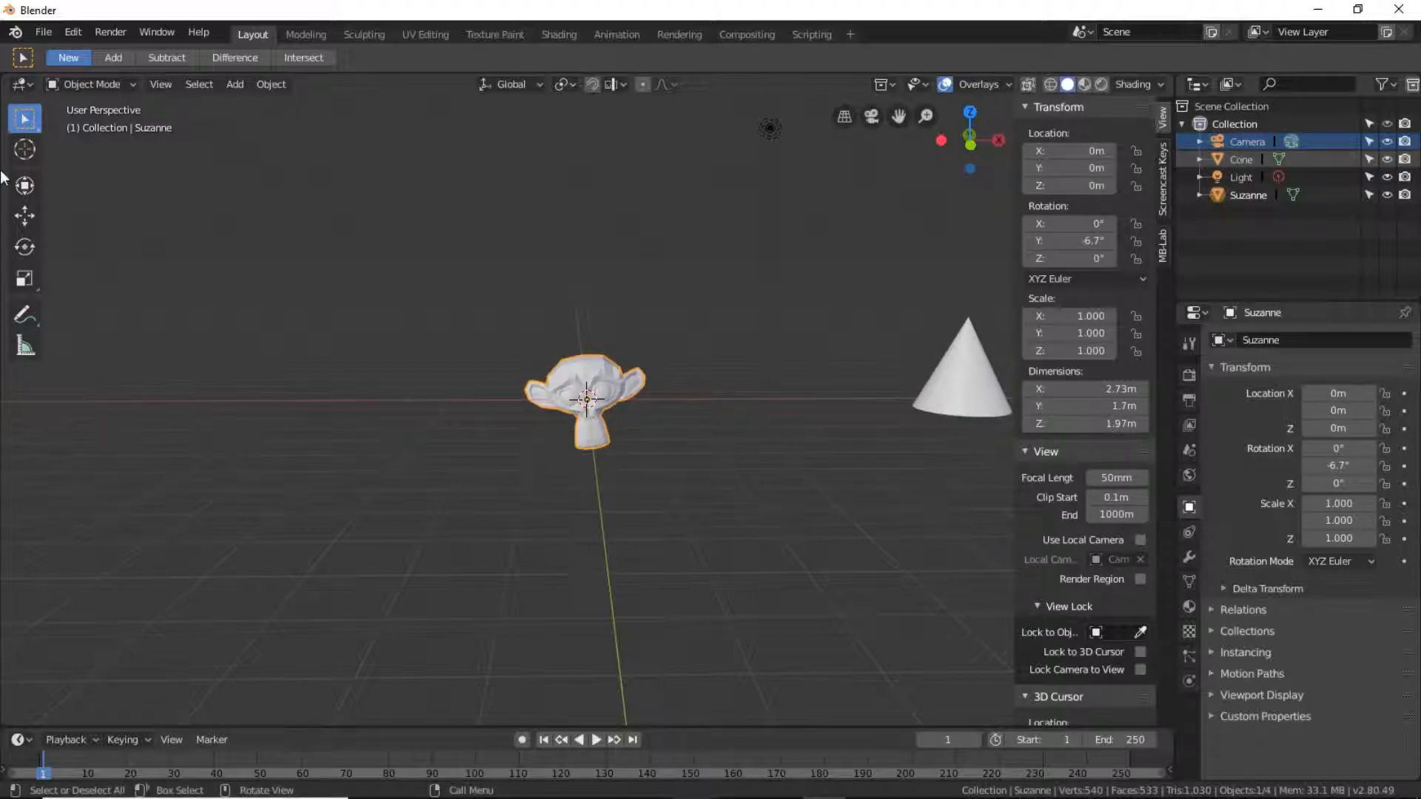
- Use the combined Transform gizmo to rotate the monkey head to about -1° X, 11.5° Y and 14° Z
click(25, 218)
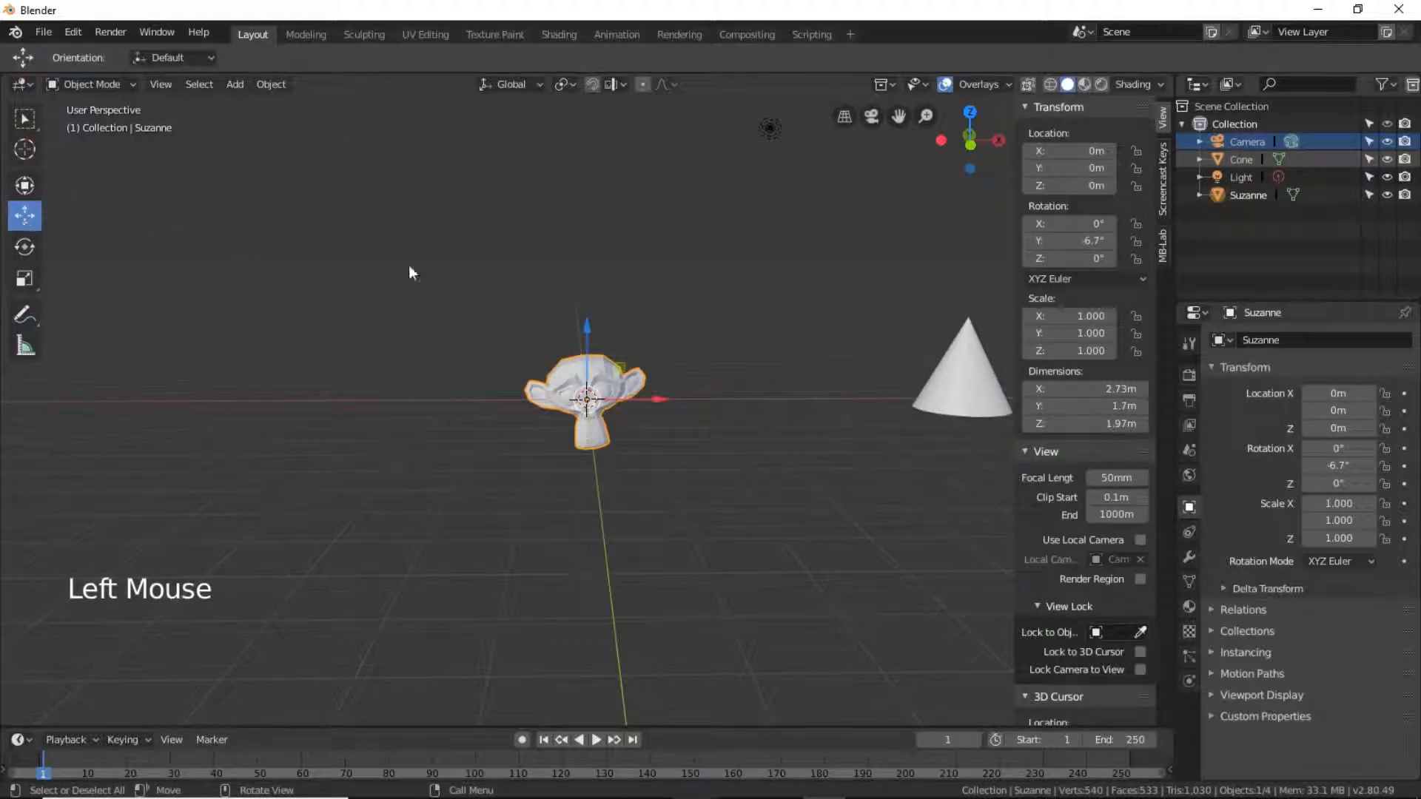
click(37, 185)
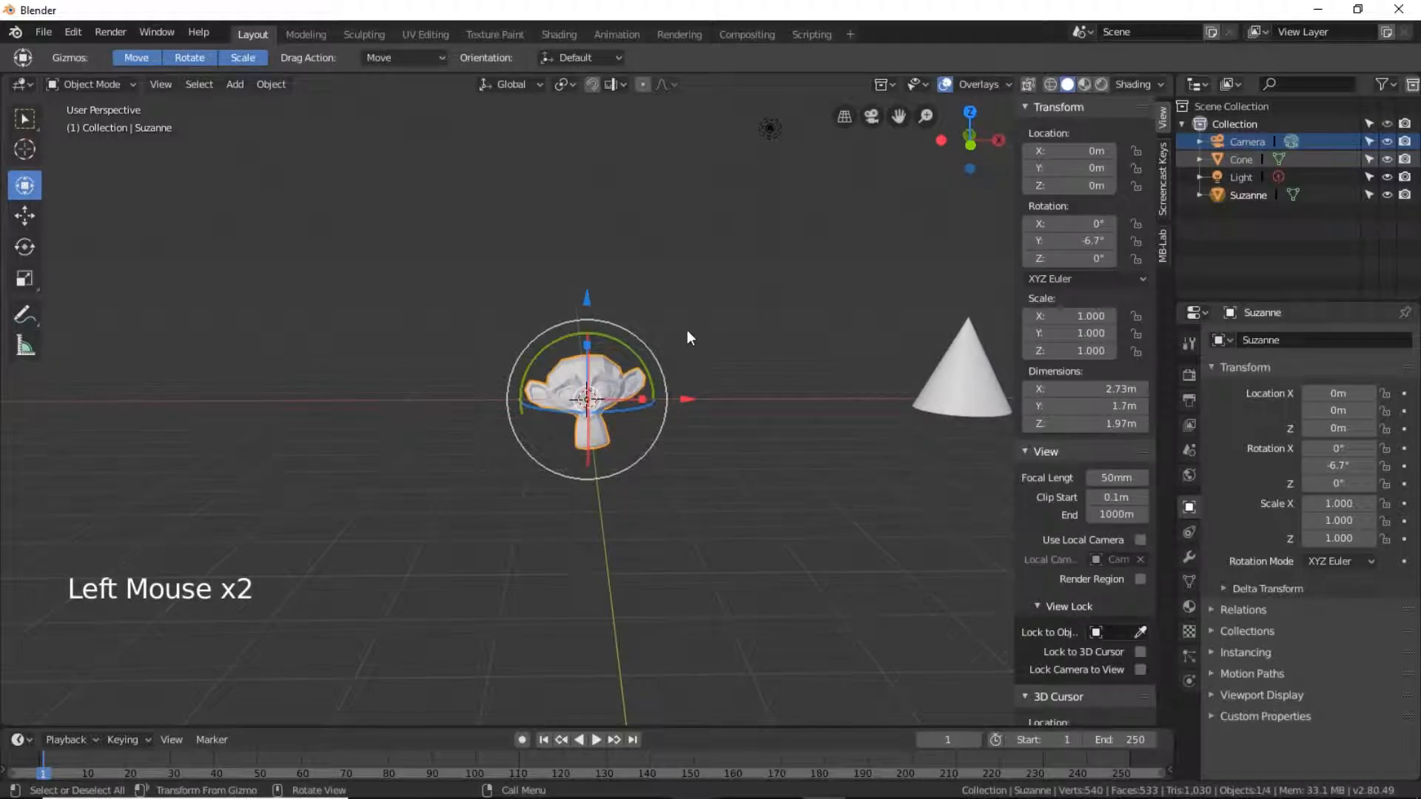
middle_drag(740, 461, 697, 469)
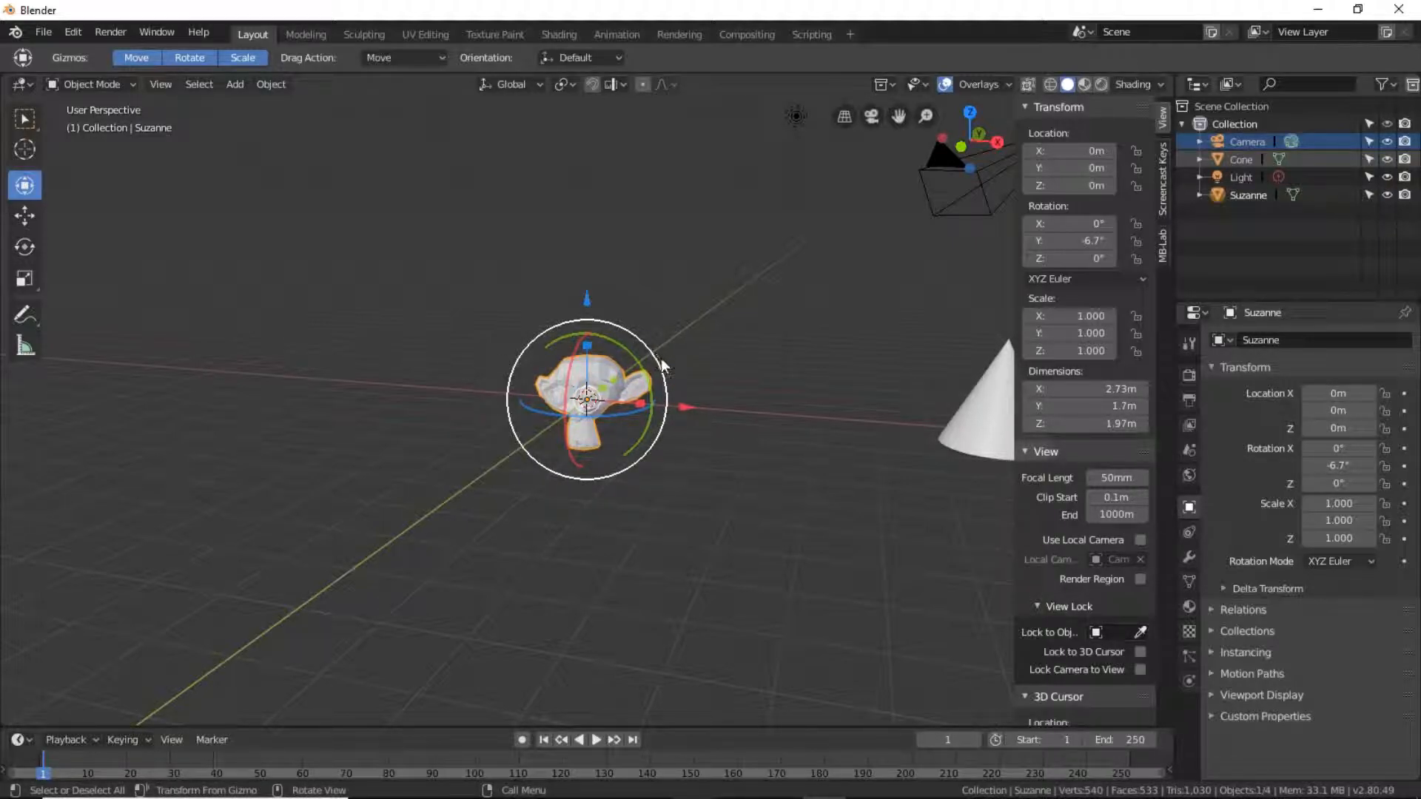
drag(659, 358, 617, 338)
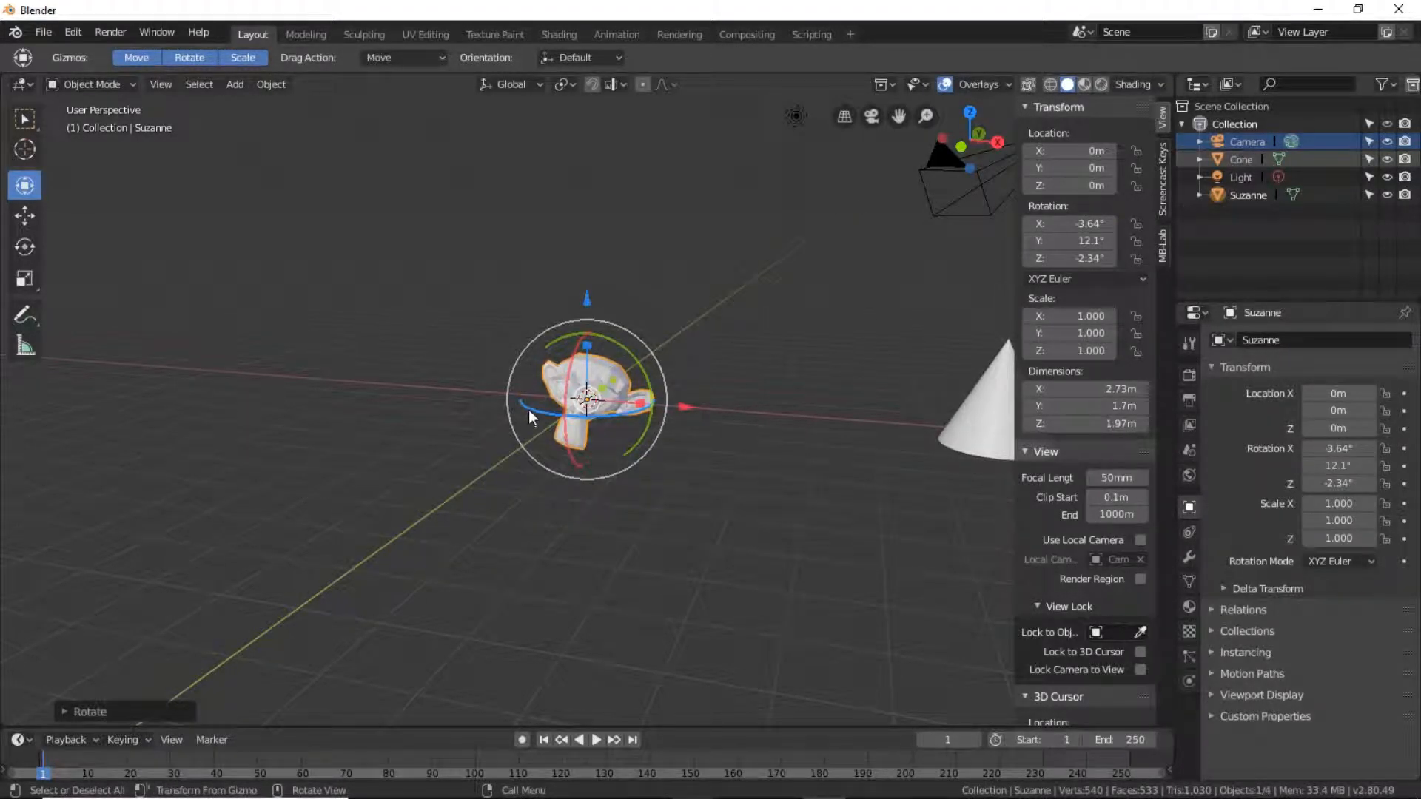
mouse_move(531, 414)
mouse_down()
mouse_move(581, 436)
mouse_move(611, 423)
mouse_move(526, 397)
mouse_move(551, 426)
mouse_move(538, 429)
mouse_up()
mouse_move(577, 362)
mouse_down()
mouse_move(564, 390)
mouse_move(573, 368)
mouse_up()
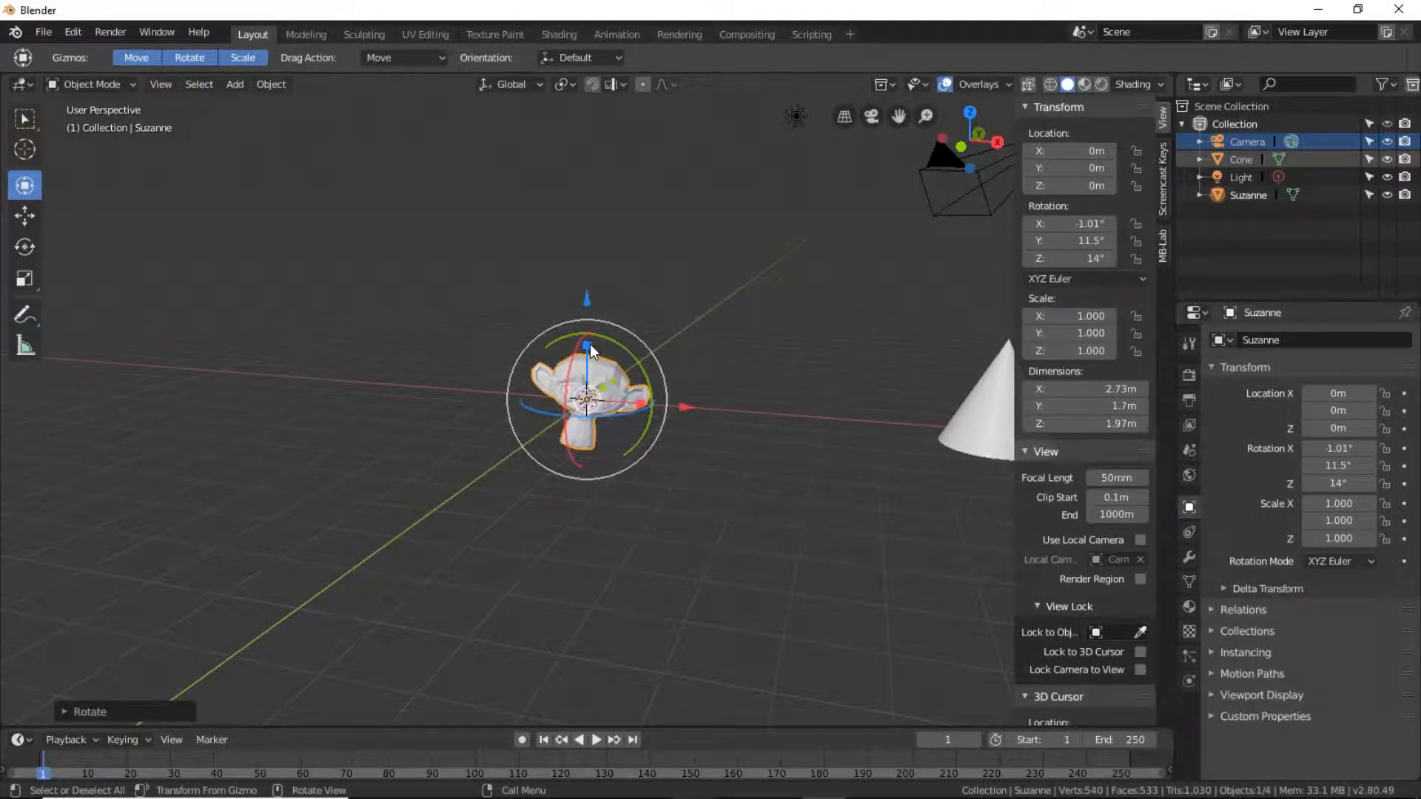
- Scale the monkey head with the gizmo handles to about 1.04 in X, 2.47 in Y and 1.31 in Z
mouse_move(589, 345)
mouse_down()
mouse_move(584, 277)
mouse_move(586, 328)
mouse_up()
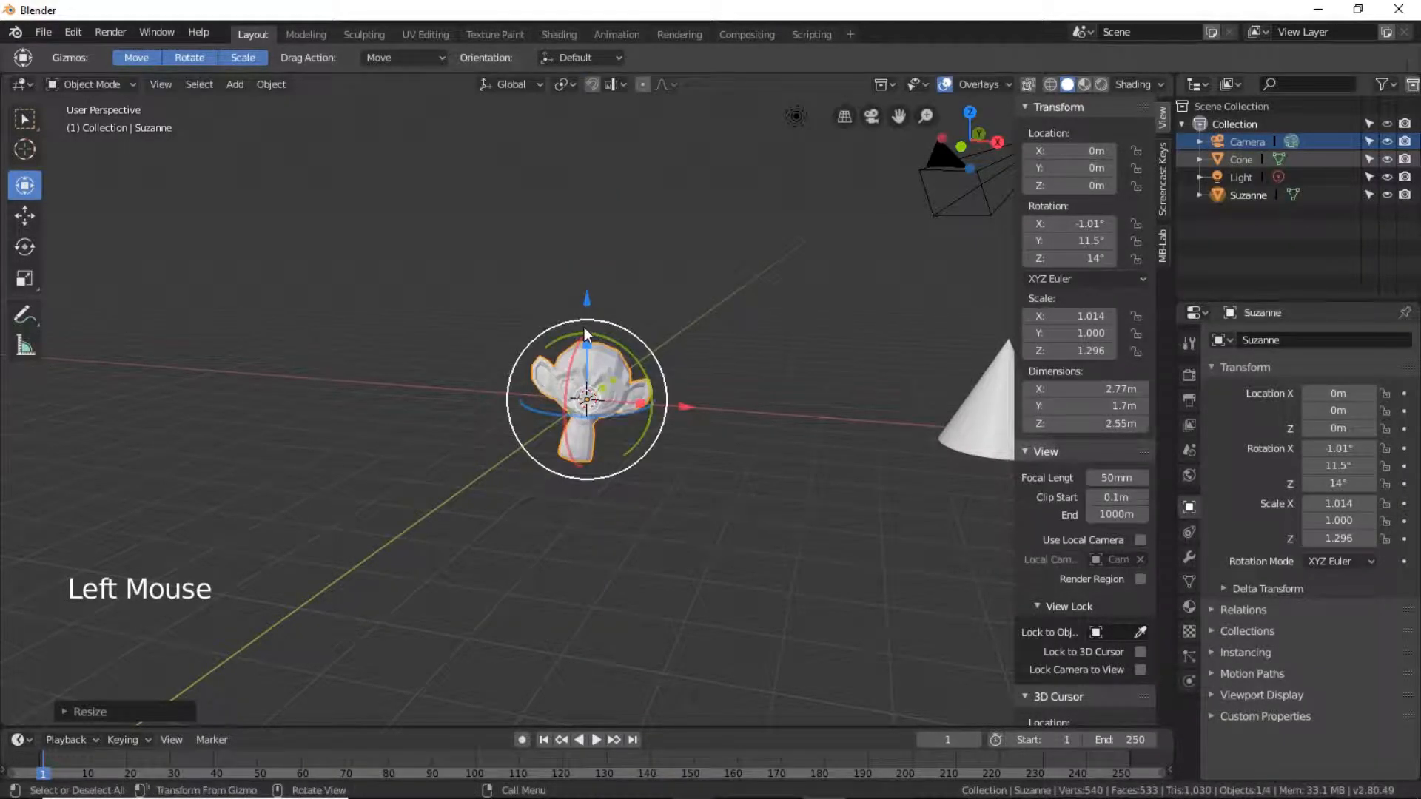
mouse_move(641, 408)
mouse_down()
mouse_move(696, 398)
mouse_move(620, 398)
mouse_move(677, 397)
mouse_move(644, 398)
mouse_up()
middle_drag(748, 456, 744, 459)
drag(608, 391, 642, 385)
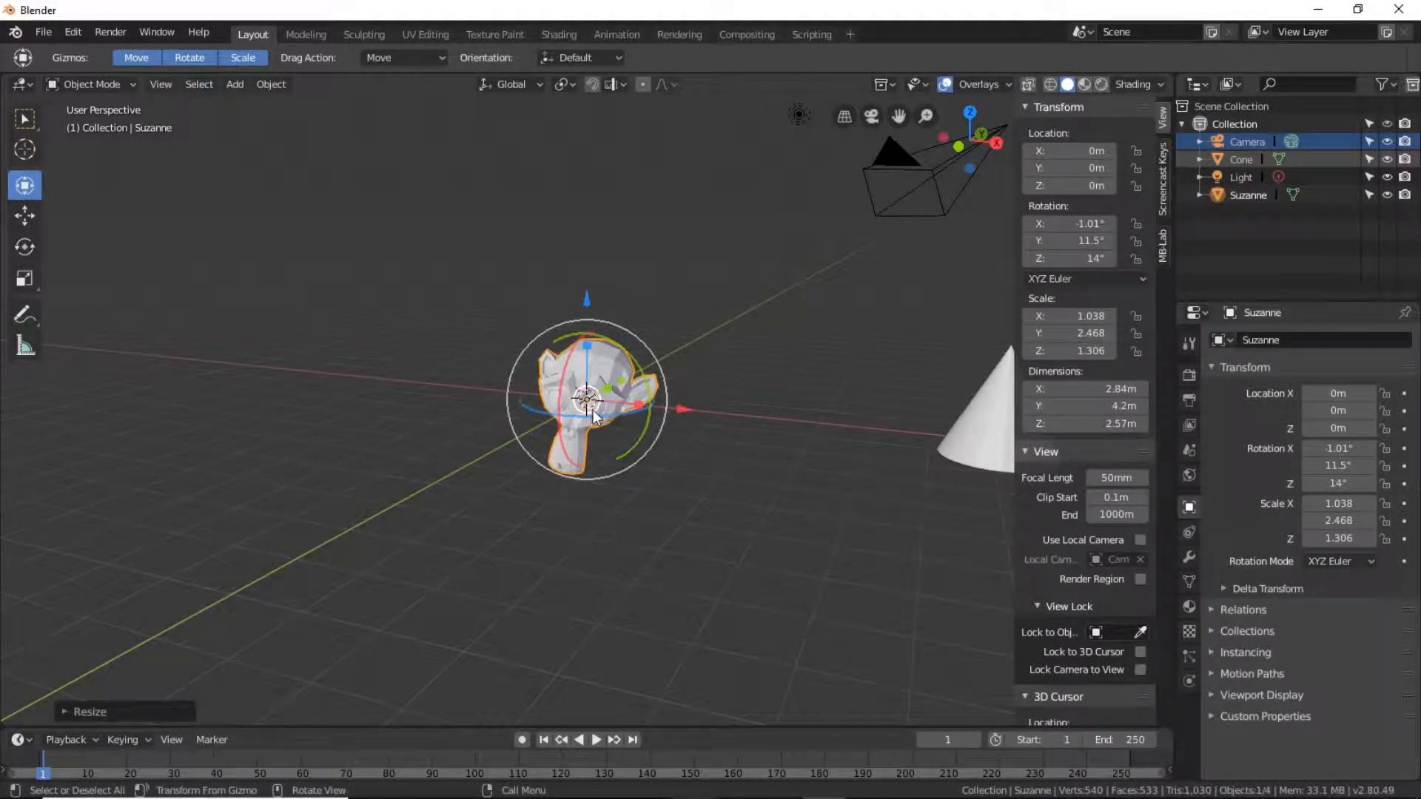
- Move the monkey head with the gizmo to about X 0.25 m, Y 0.18 m and Z -0.10 m
mouse_move(589, 301)
mouse_down()
mouse_move(584, 157)
mouse_move(600, 343)
mouse_move(592, 151)
mouse_move(600, 300)
mouse_up()
drag(687, 408, 762, 466)
middle_drag(762, 466, 699, 425)
mouse_move(646, 393)
mouse_down()
mouse_move(733, 366)
mouse_move(654, 396)
mouse_up()
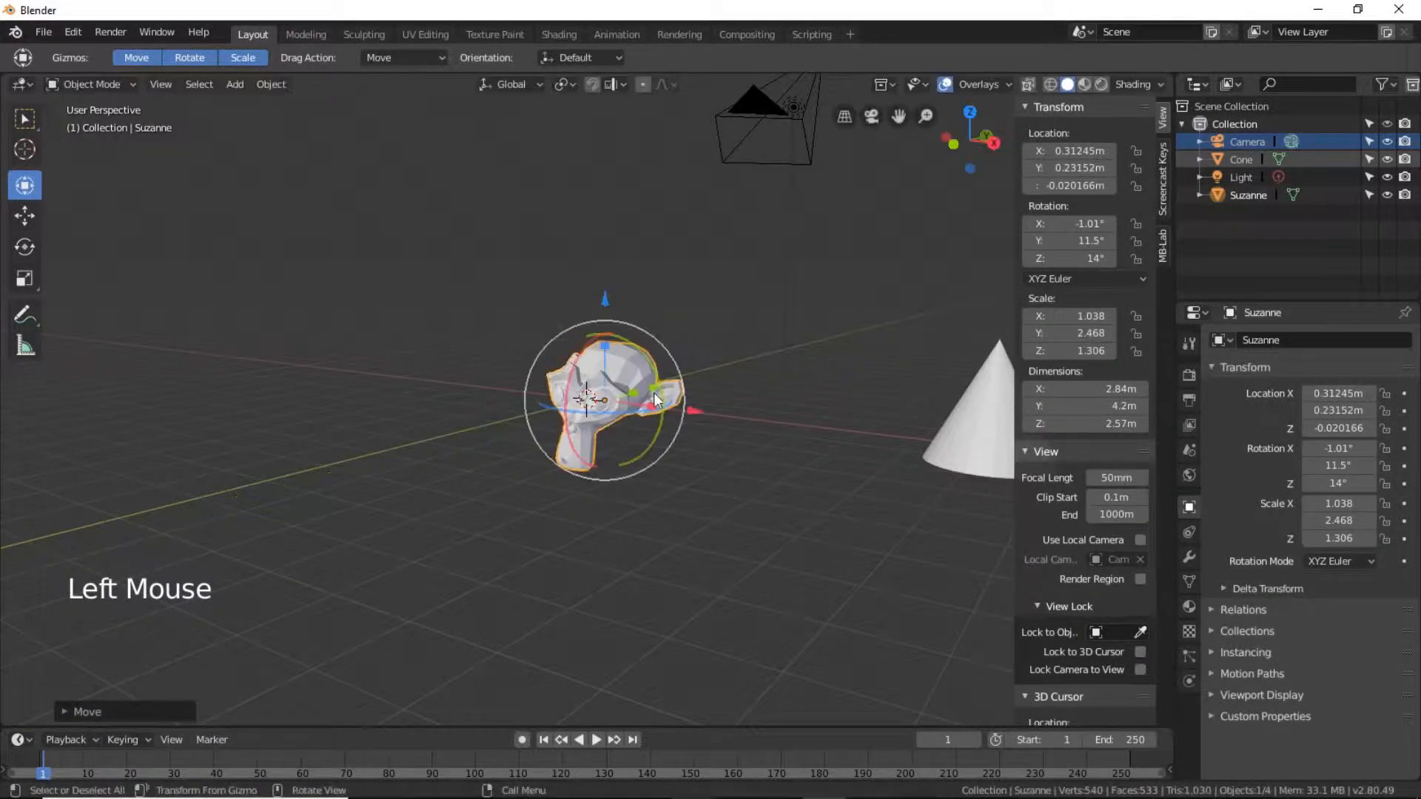
middle_drag(652, 502, 669, 505)
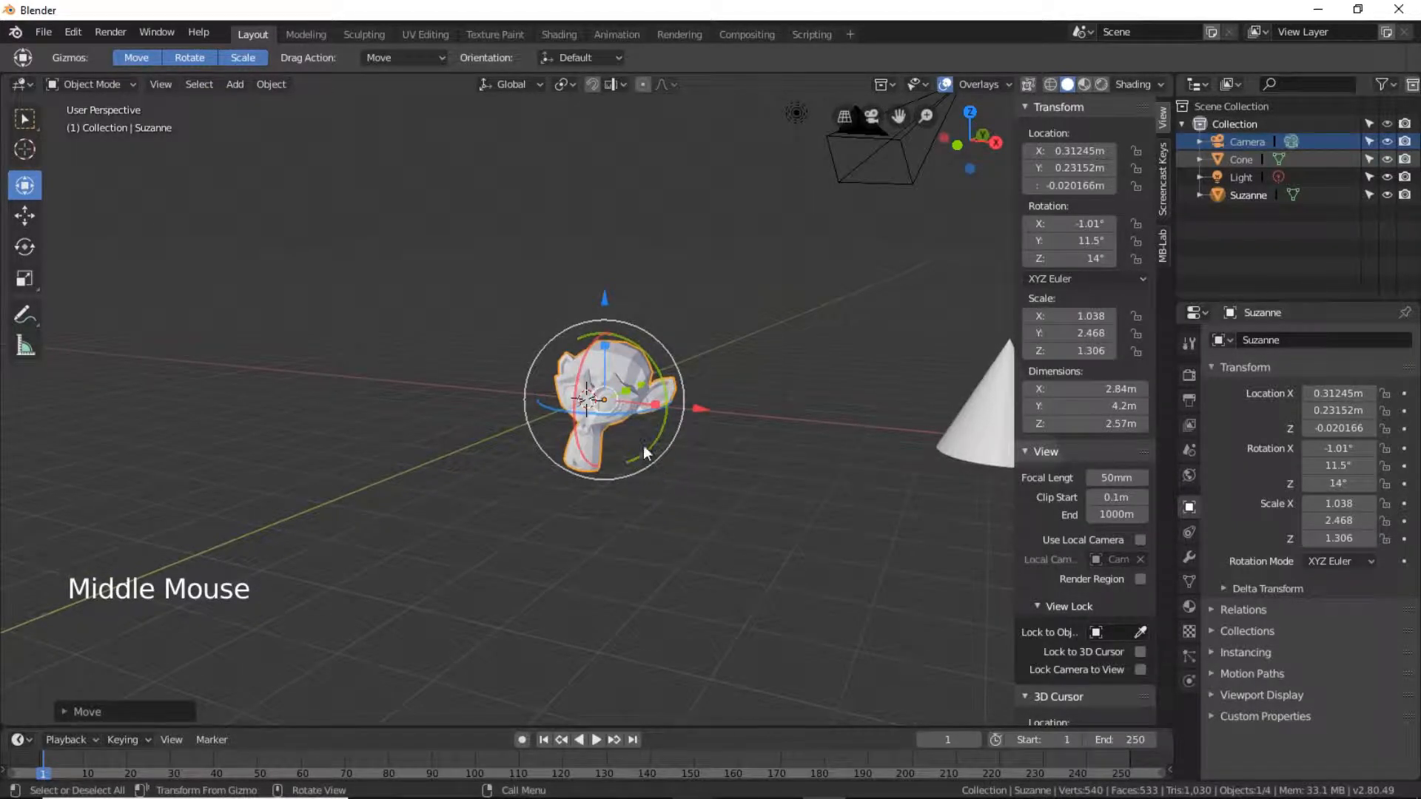
mouse_move(605, 400)
mouse_down()
mouse_move(469, 386)
mouse_move(406, 352)
mouse_move(651, 438)
mouse_move(609, 237)
mouse_move(447, 305)
mouse_move(498, 238)
mouse_move(644, 385)
mouse_move(699, 297)
mouse_move(636, 399)
mouse_move(611, 401)
mouse_up()
middle_drag(730, 526, 770, 519)
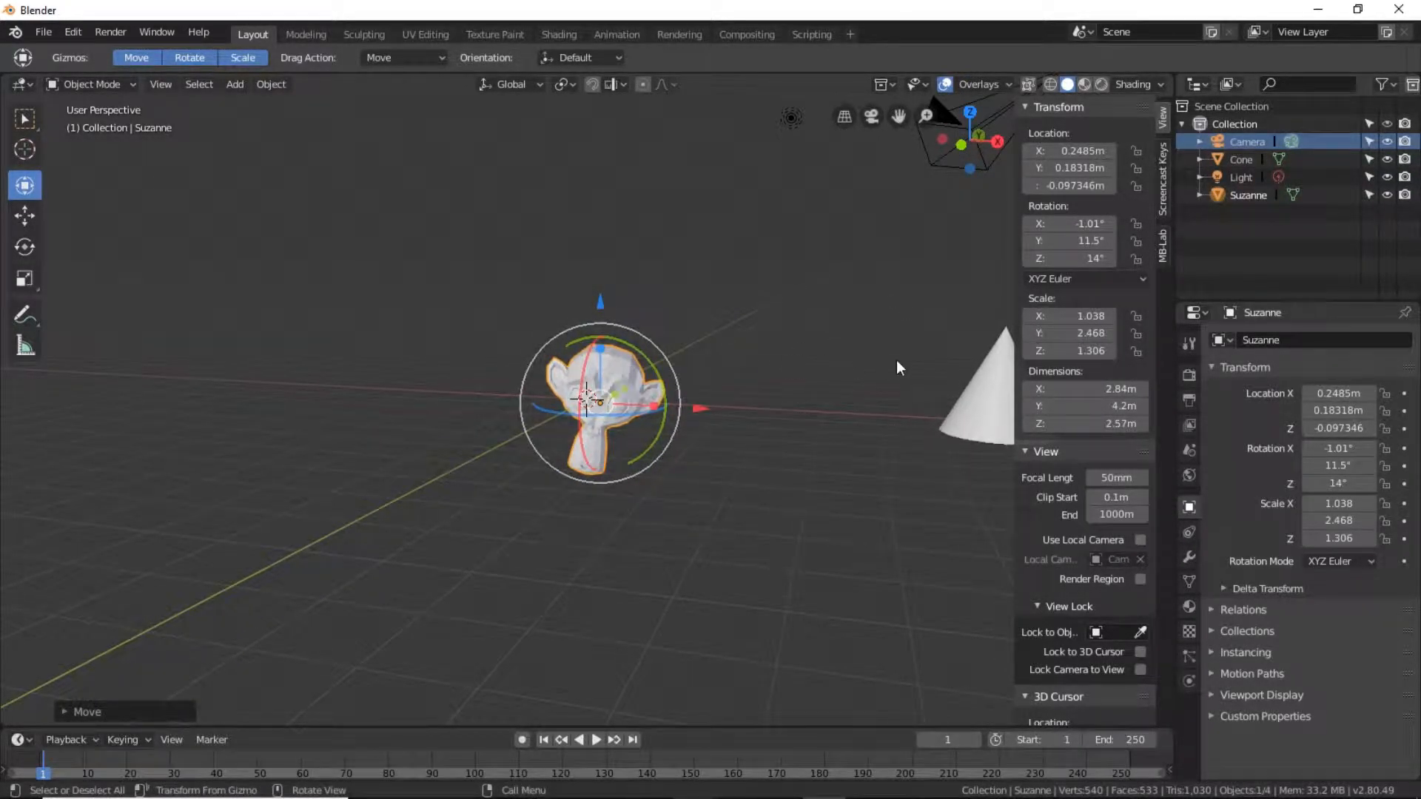
- Rename the monkey head object as Tim
scroll(860, 414, down, 2)
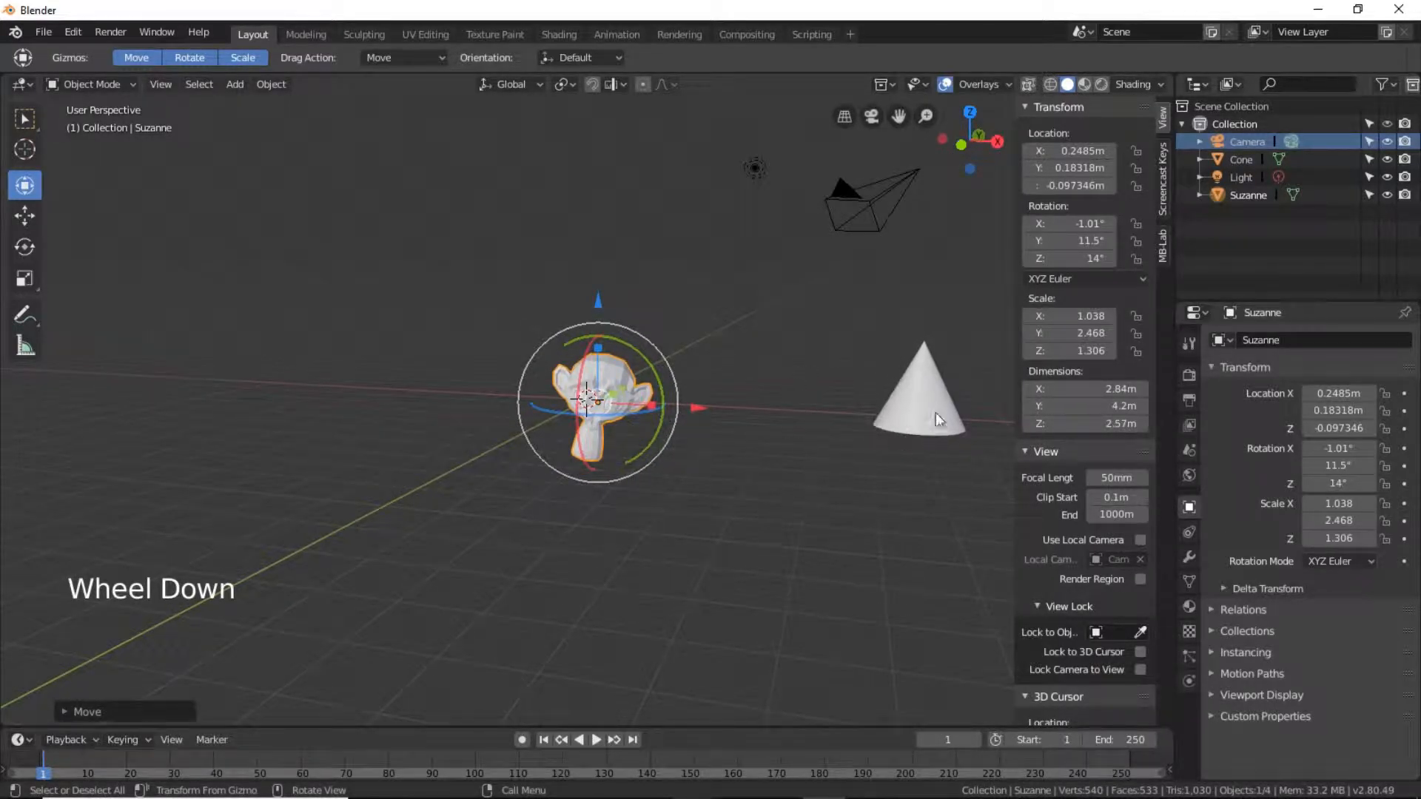
click(1253, 197)
click(1254, 196)
double_click(1253, 195)
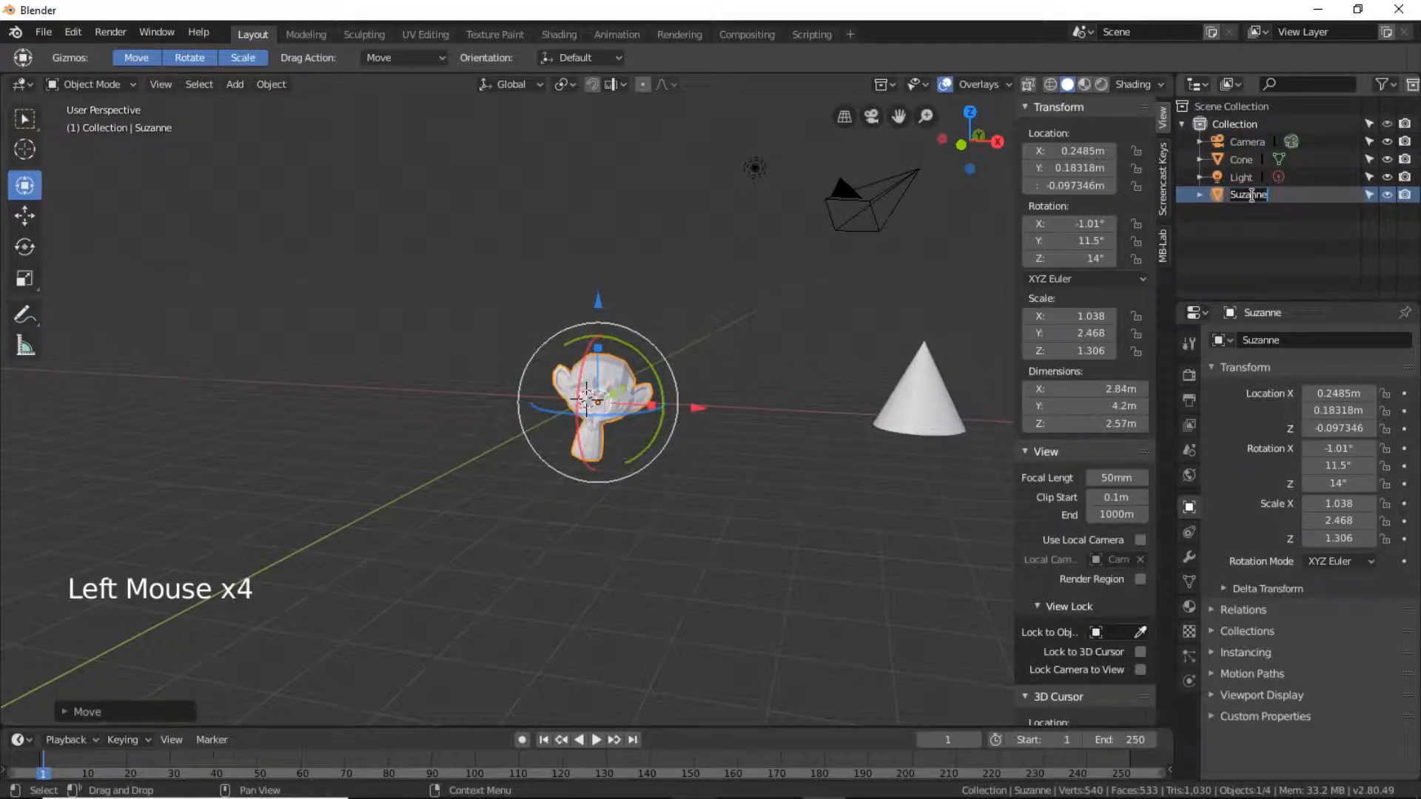
text(Tim)
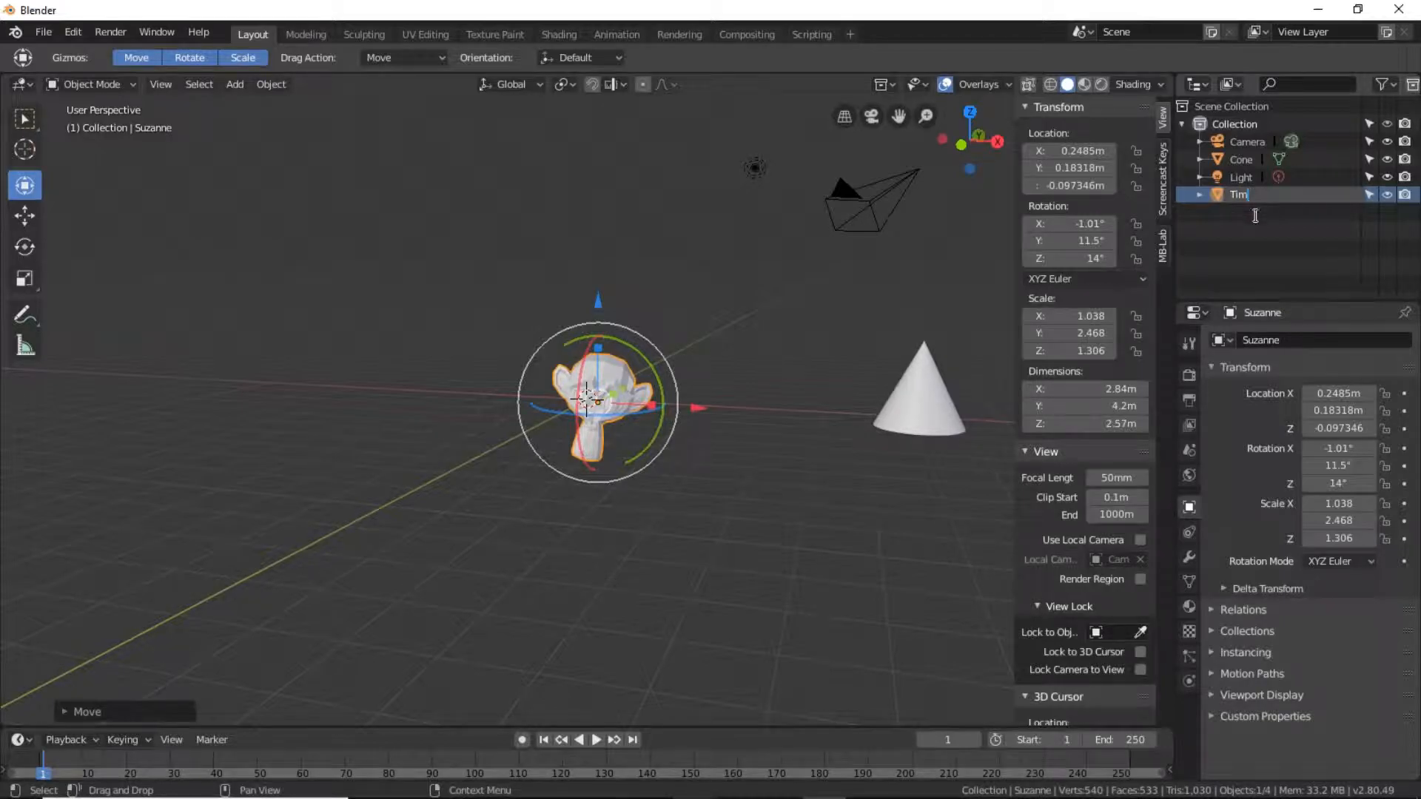
key(Return)
- Select the cone and rename it as Tower
click(926, 392)
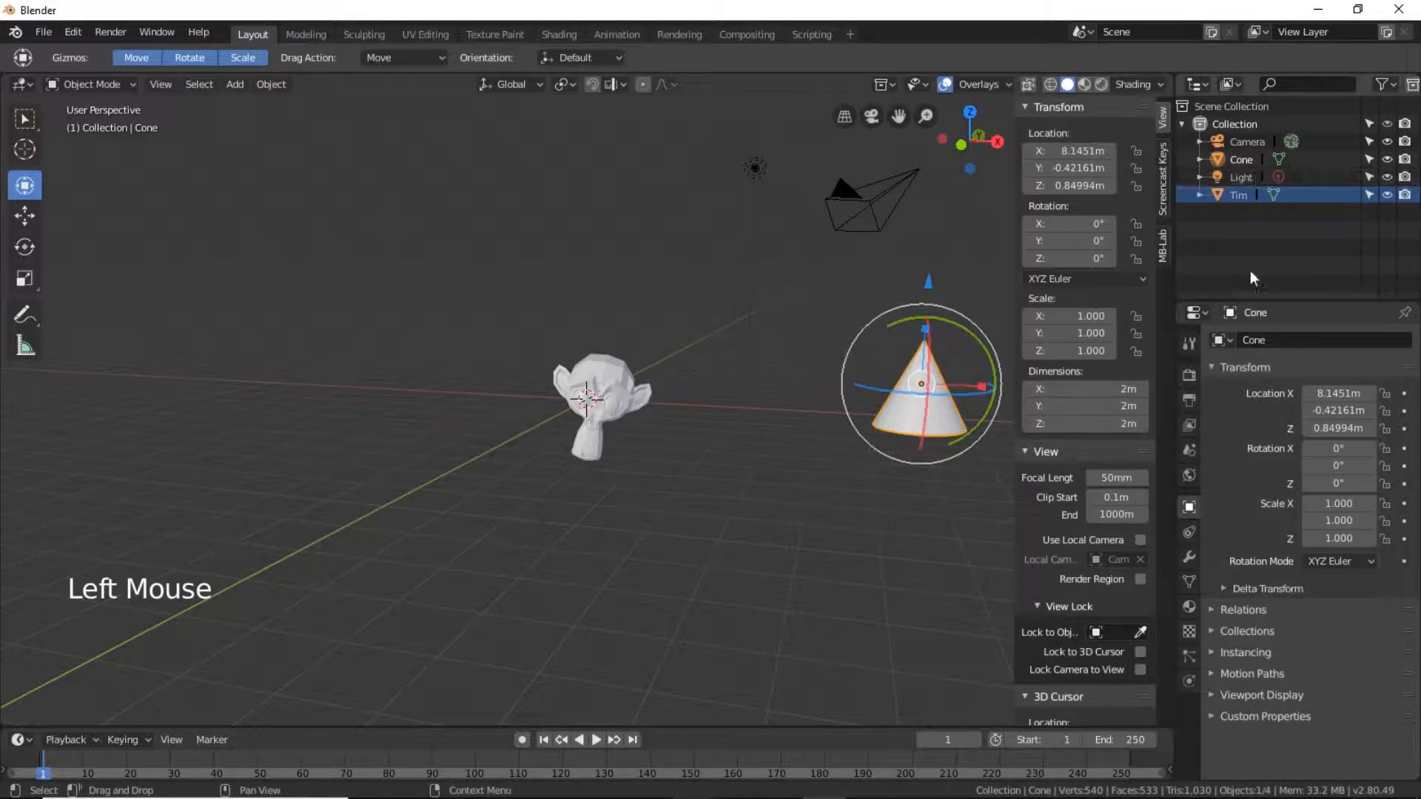
double_click(1269, 339)
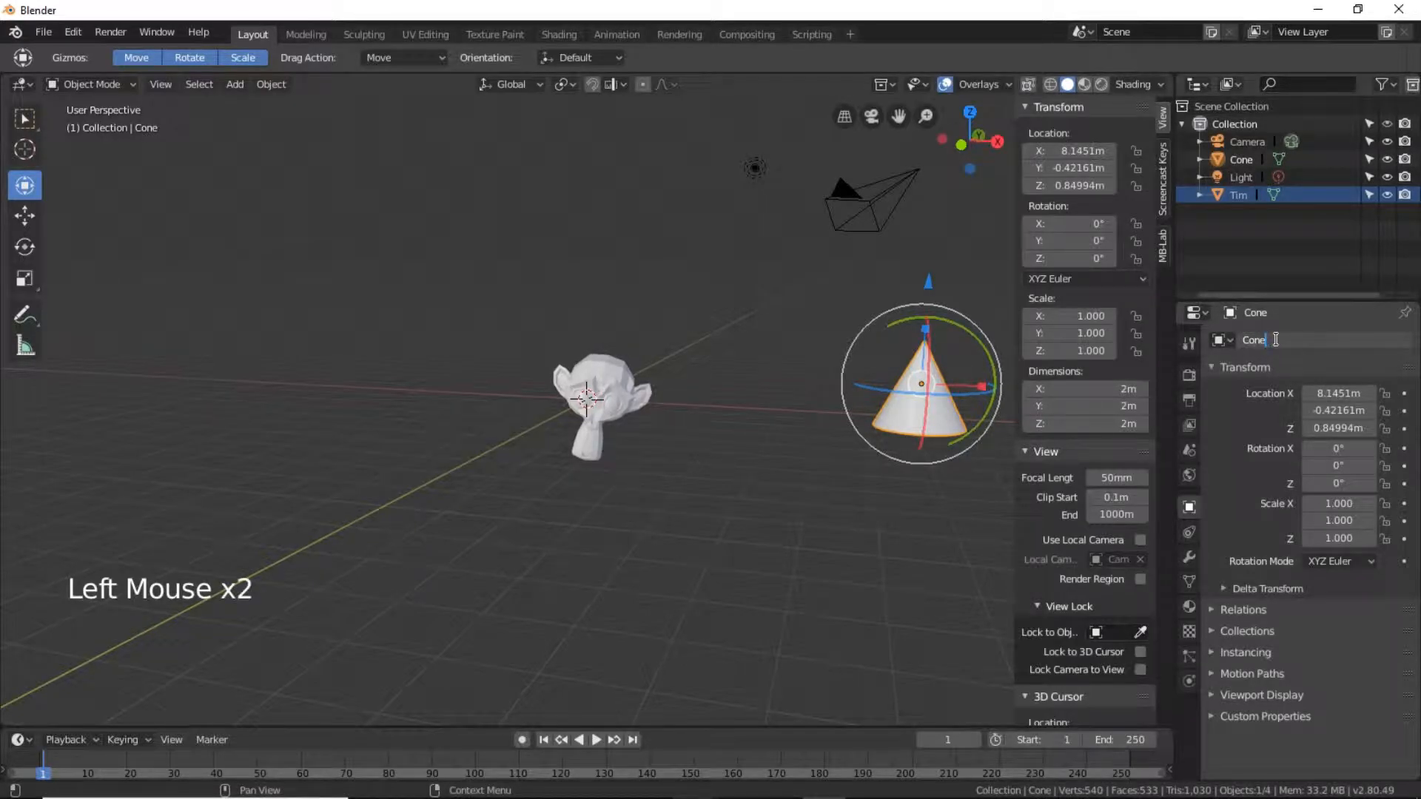
key(BackSpace)
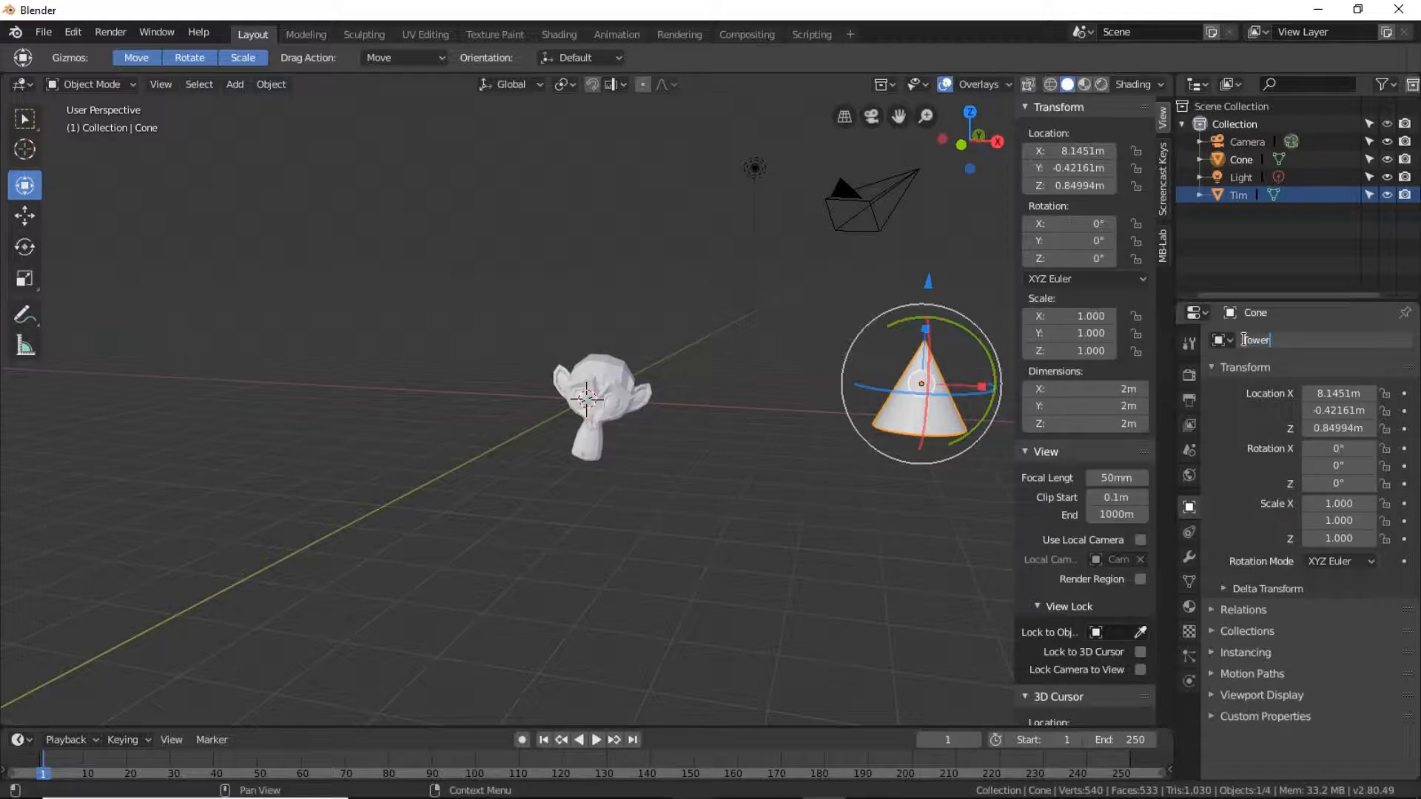
key(Return)
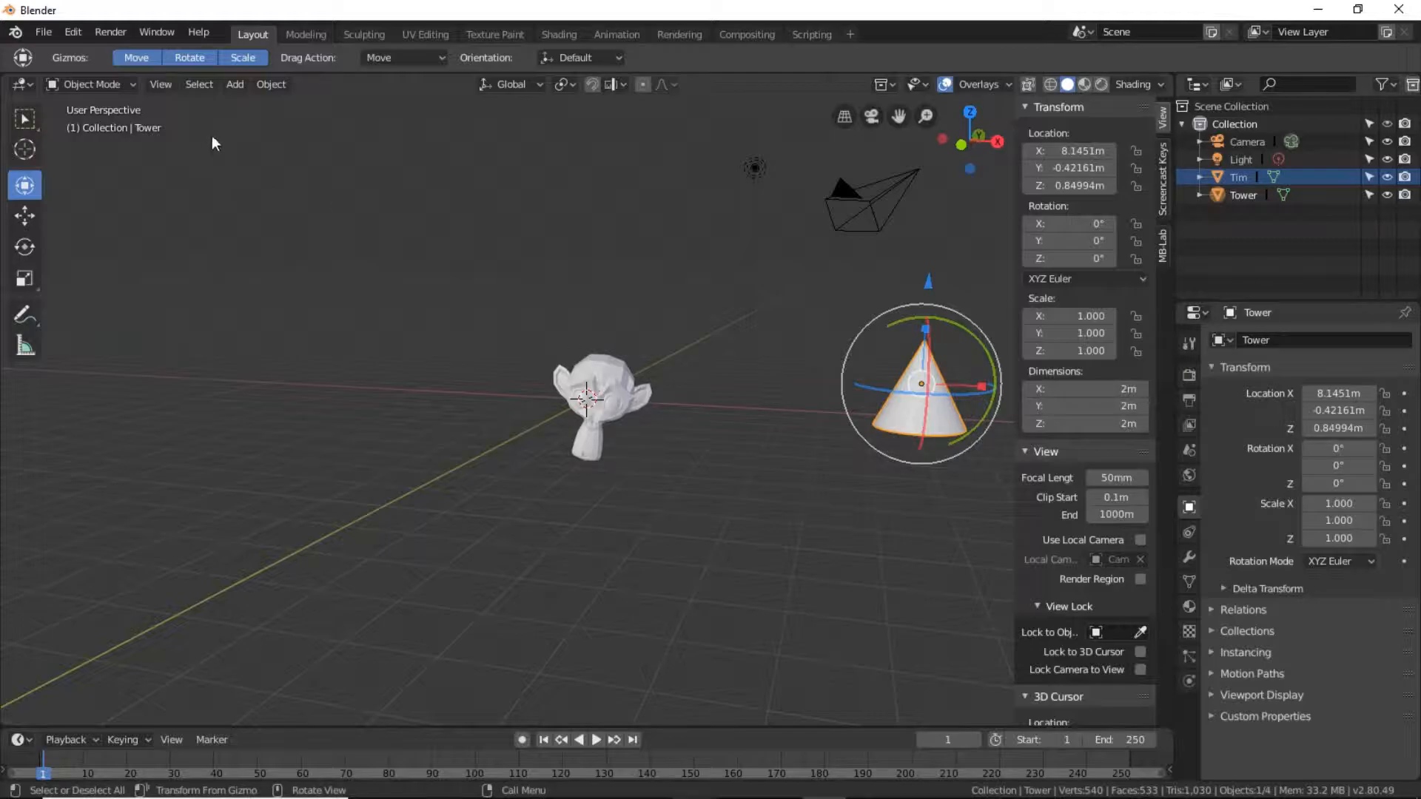
- Add two new monkey meshes at the scene's origin and select the second one in the scene's object list
click(234, 84)
mouse_move(248, 106)
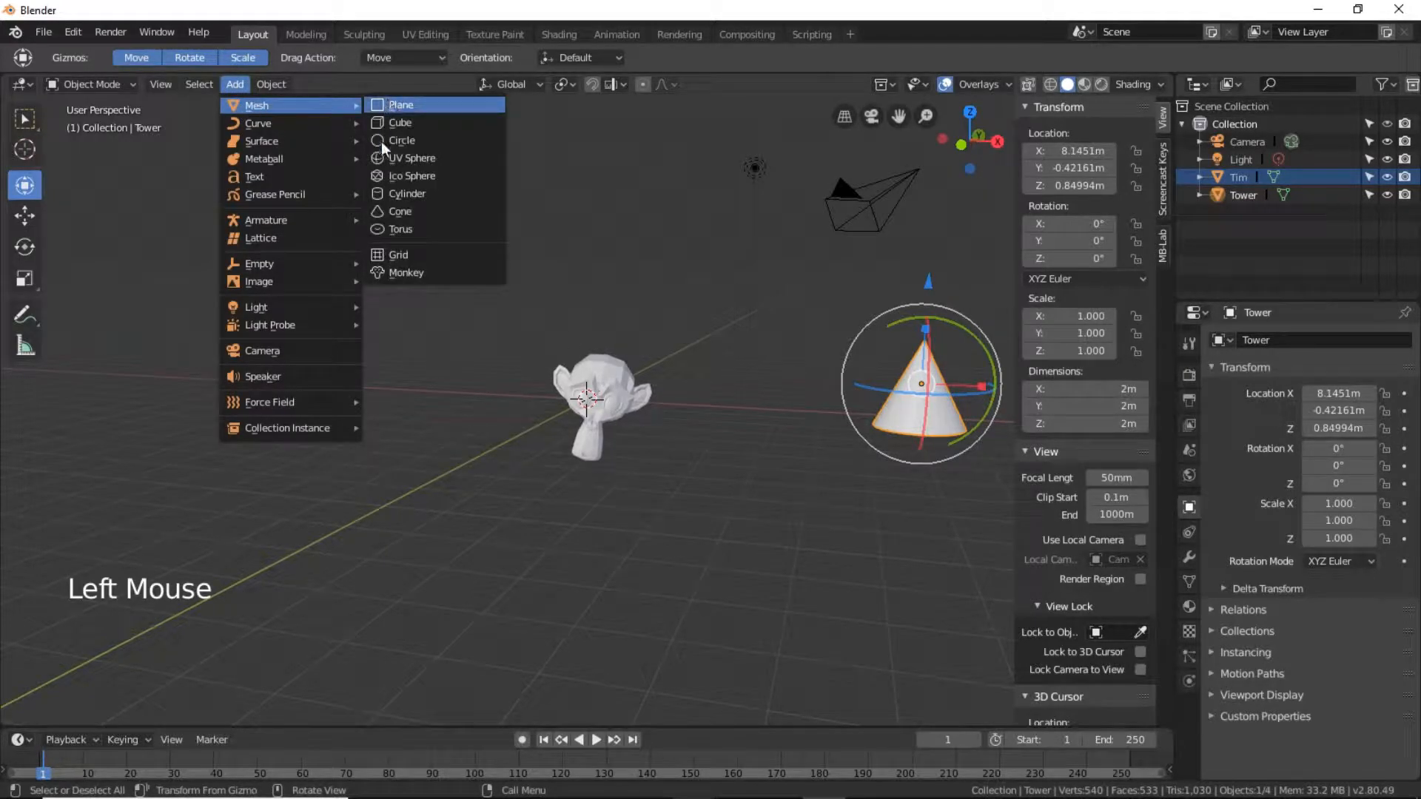
click(404, 272)
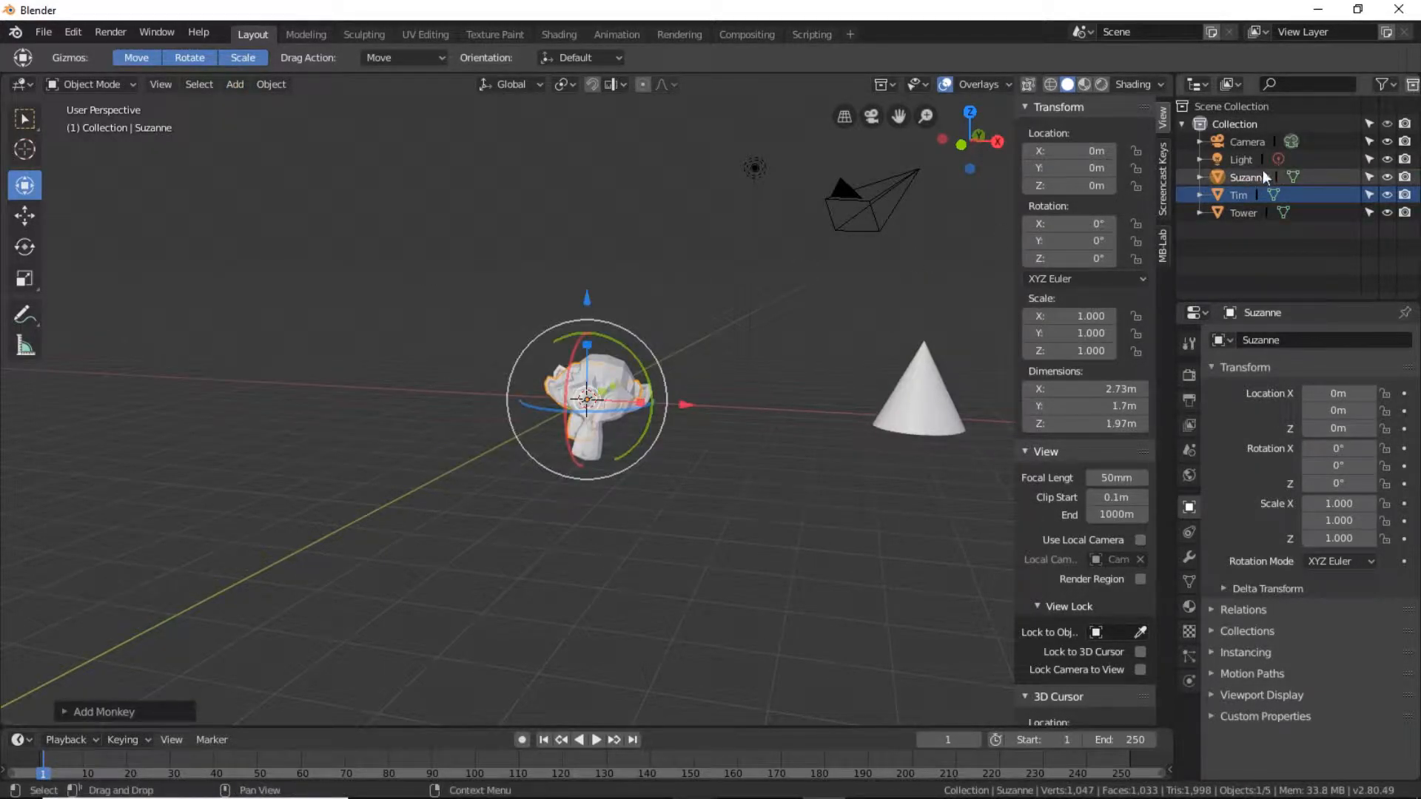
click(230, 86)
mouse_move(251, 105)
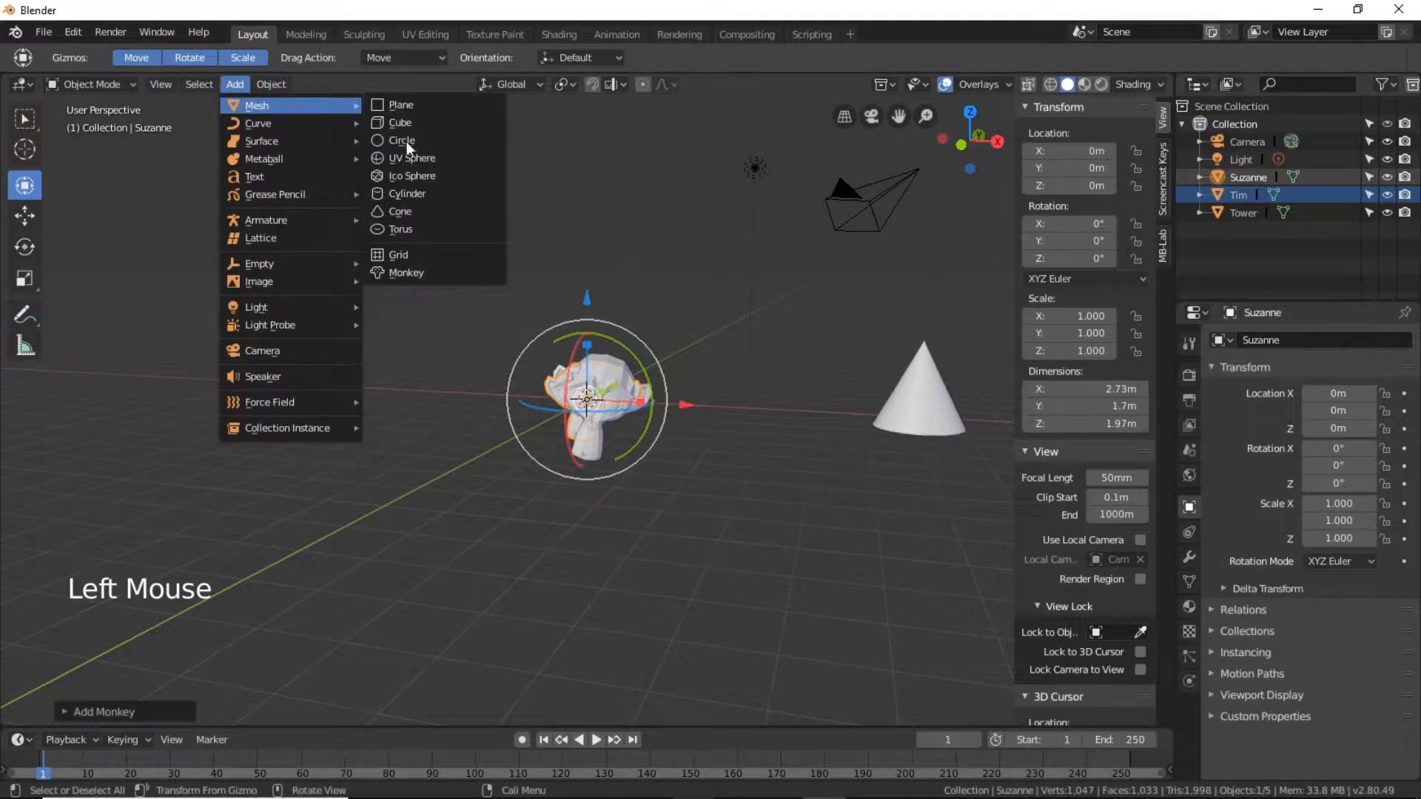
click(397, 274)
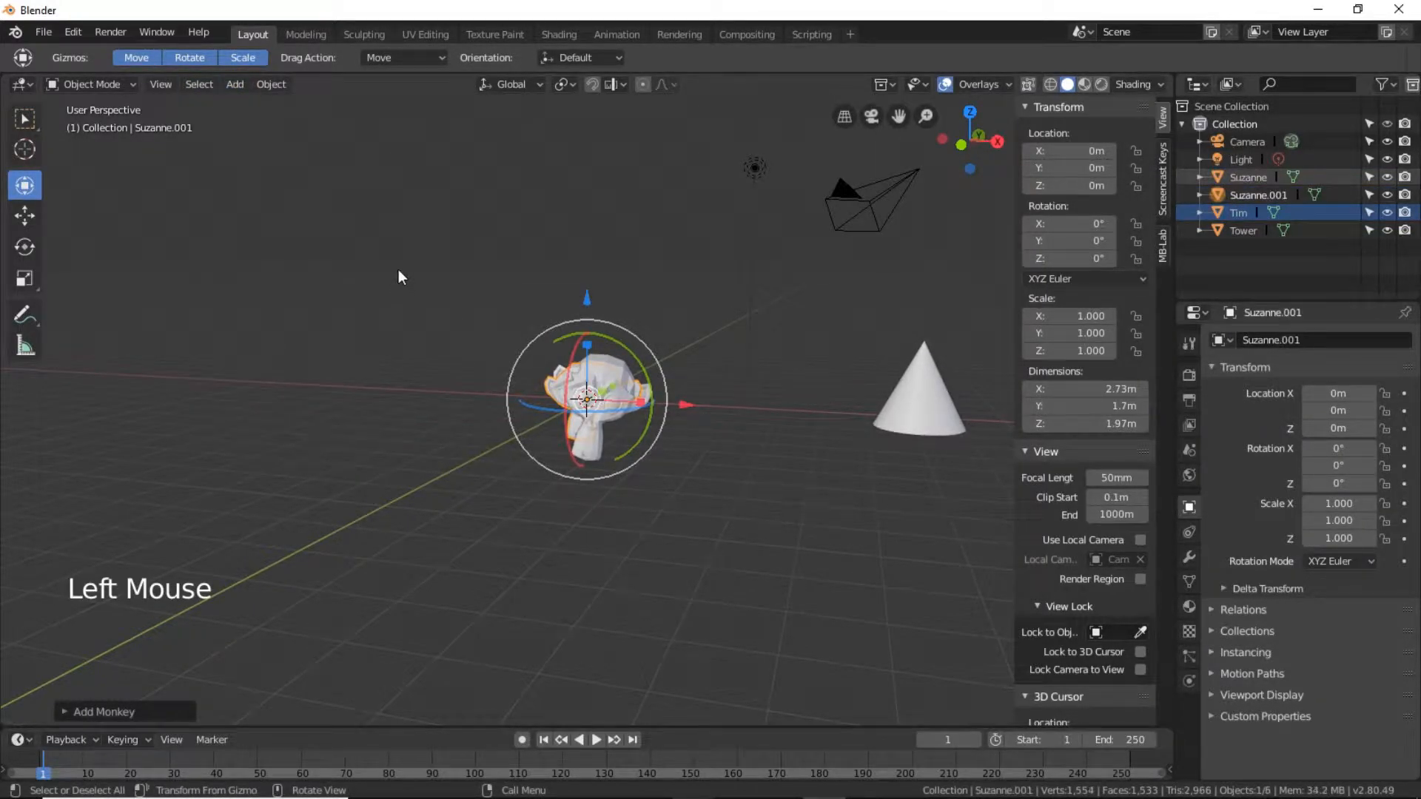
click(1282, 197)
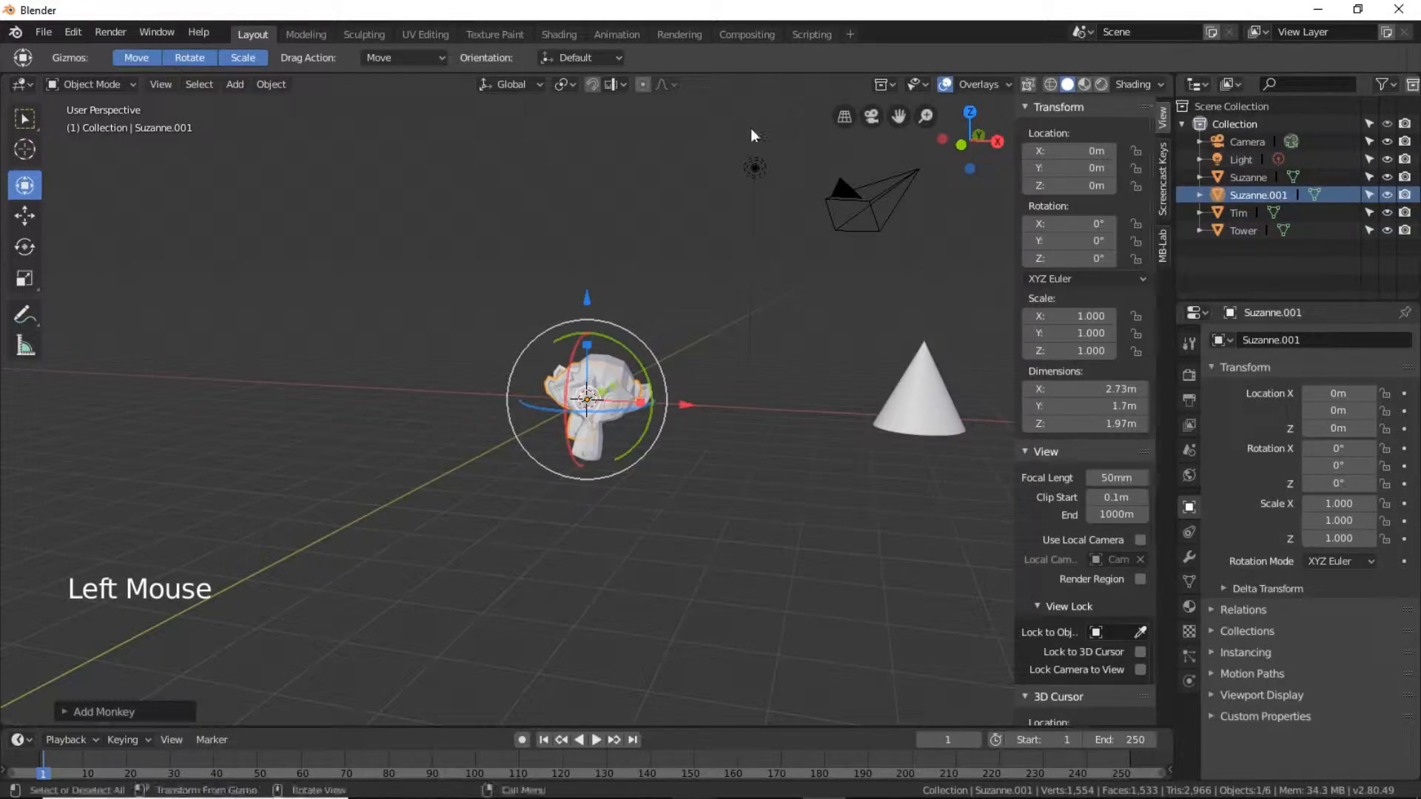